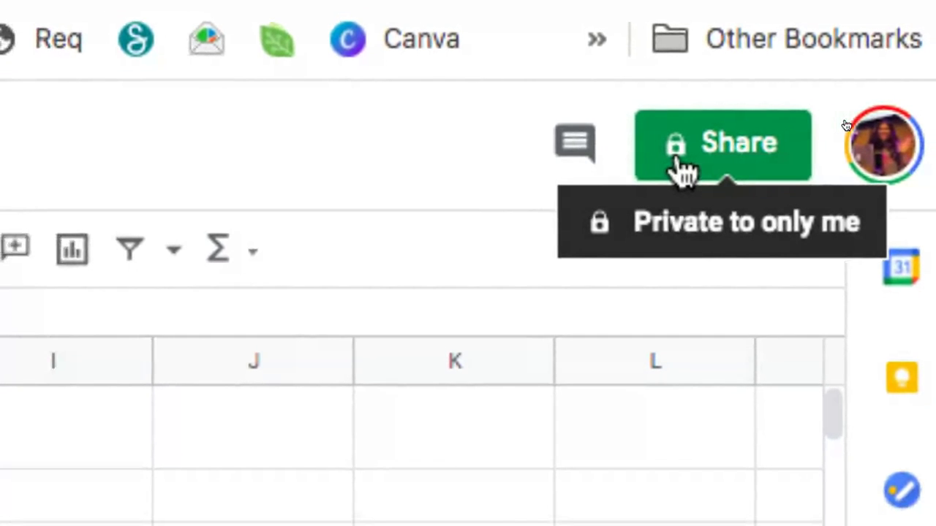
Share the spreadsheet with the new collaborator as Editor, with Notify people on
left_click(766, 167)
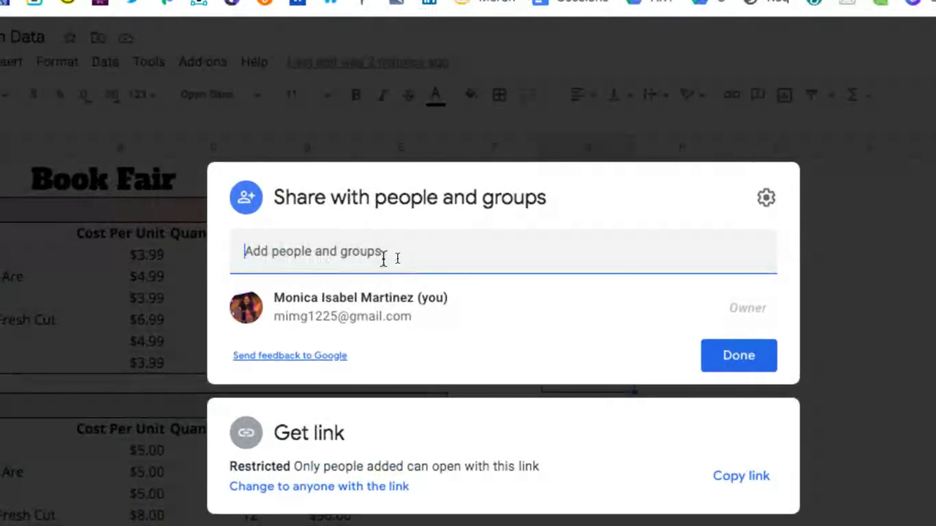
type("monica Martinez")
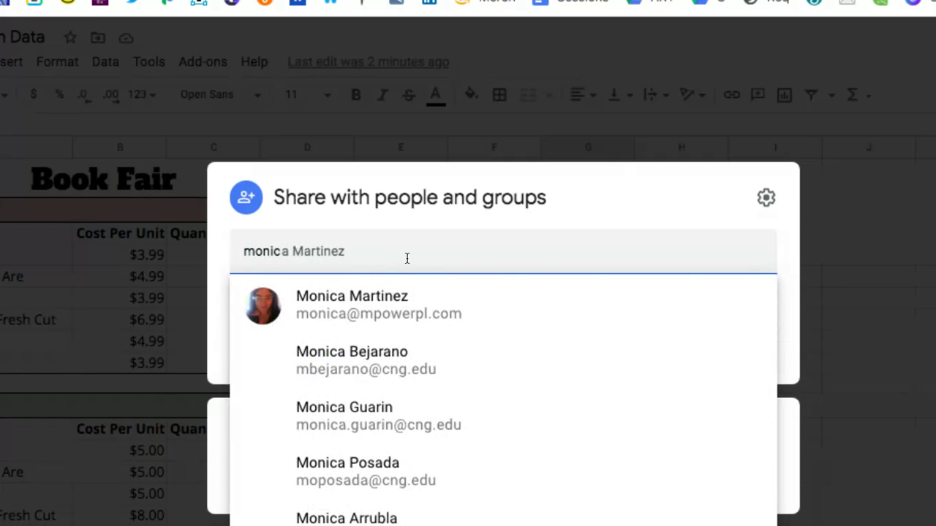
type("a")
left_click(470, 303)
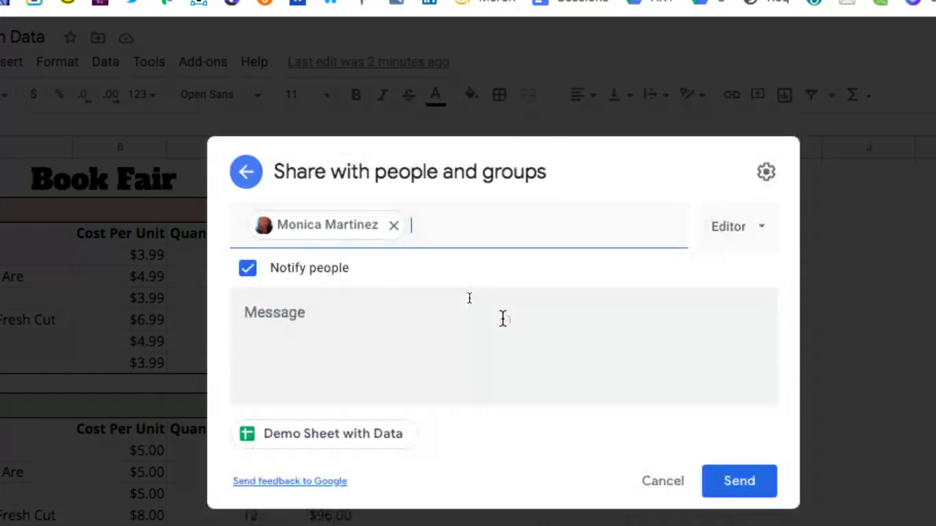
left_click(380, 322)
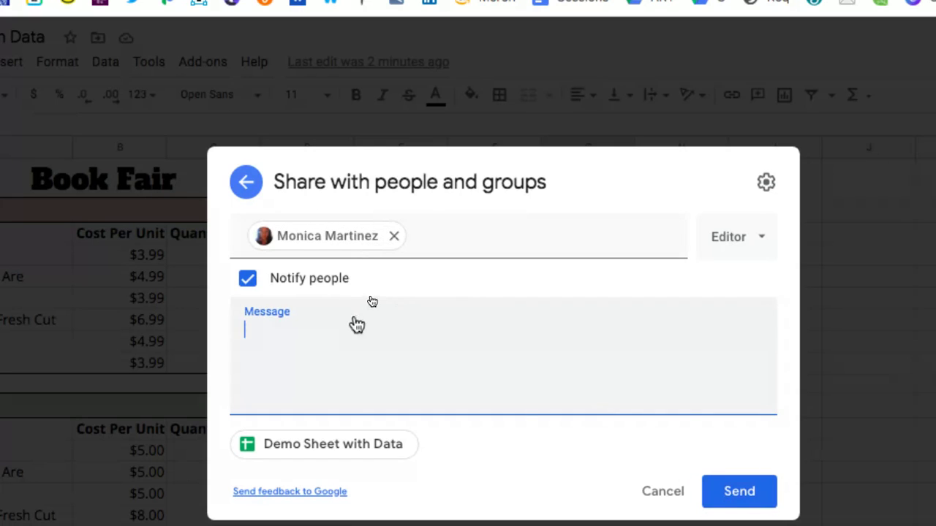
left_click(751, 497)
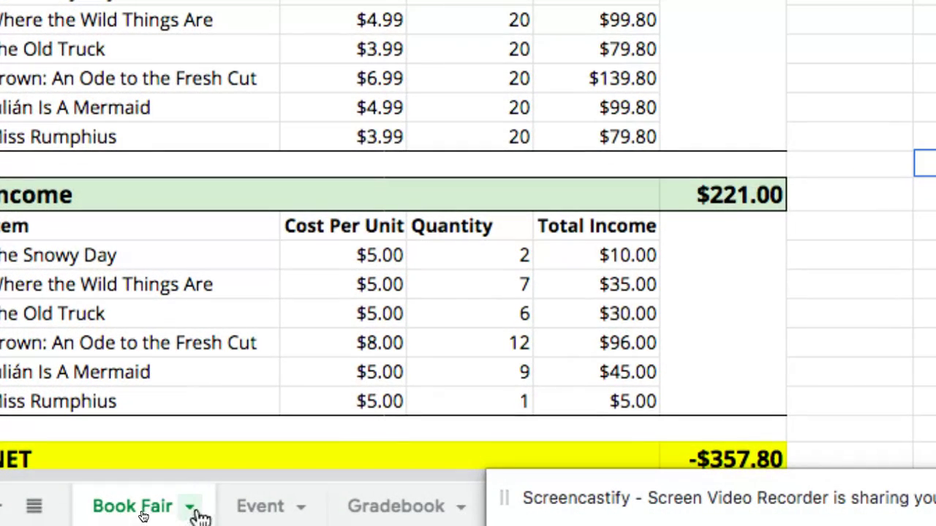
Choose Protect sheet from the Book Fair tab's menu
left_click(191, 509)
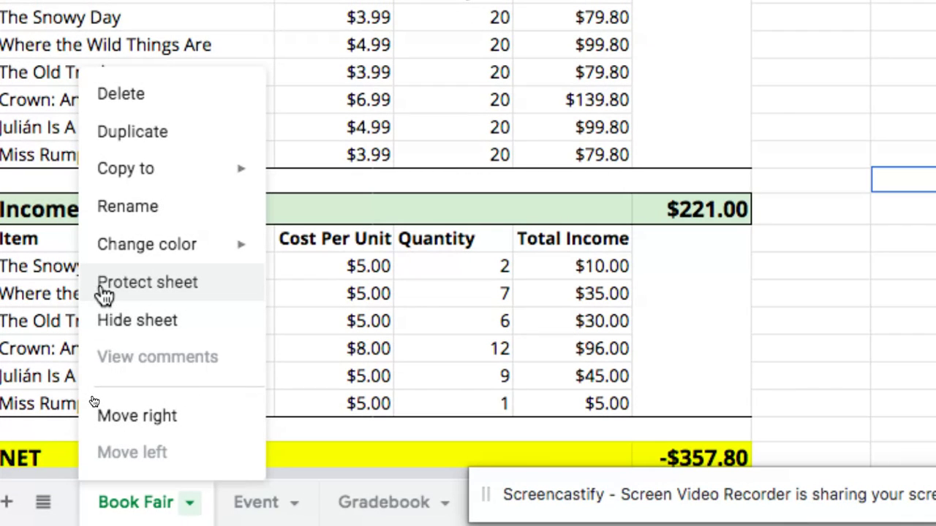
left_click(144, 296)
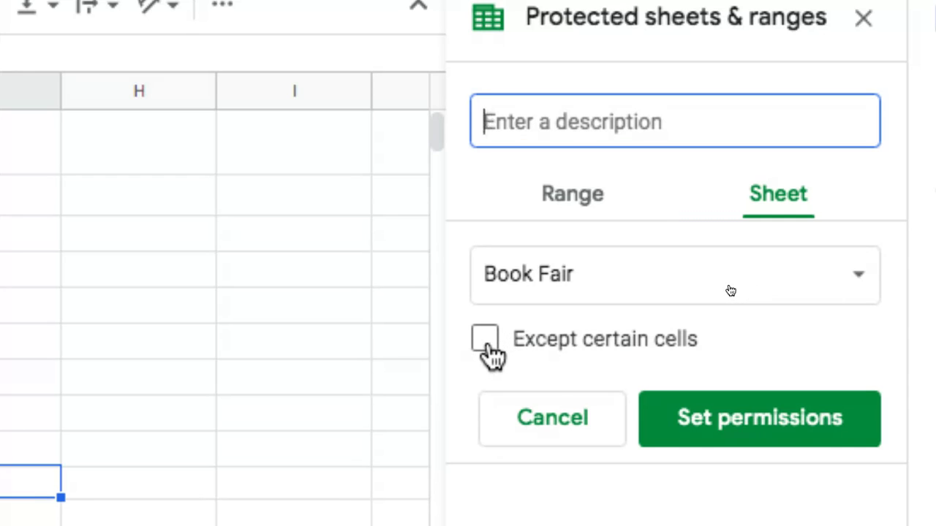
Enable Except certain cells, add G12:G18 as the exception, and remove the G10 range
left_click(488, 353)
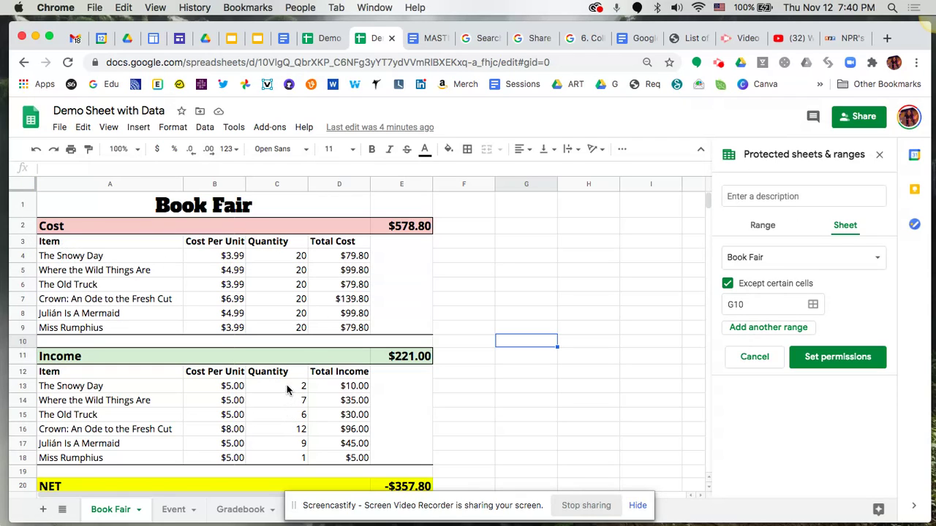
left_click_drag(289, 386, 287, 458)
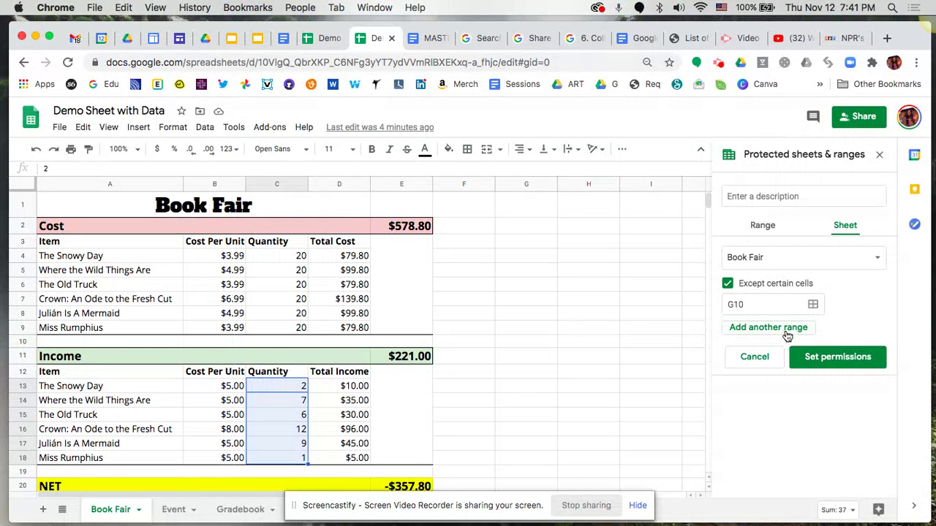
left_click(905, 306)
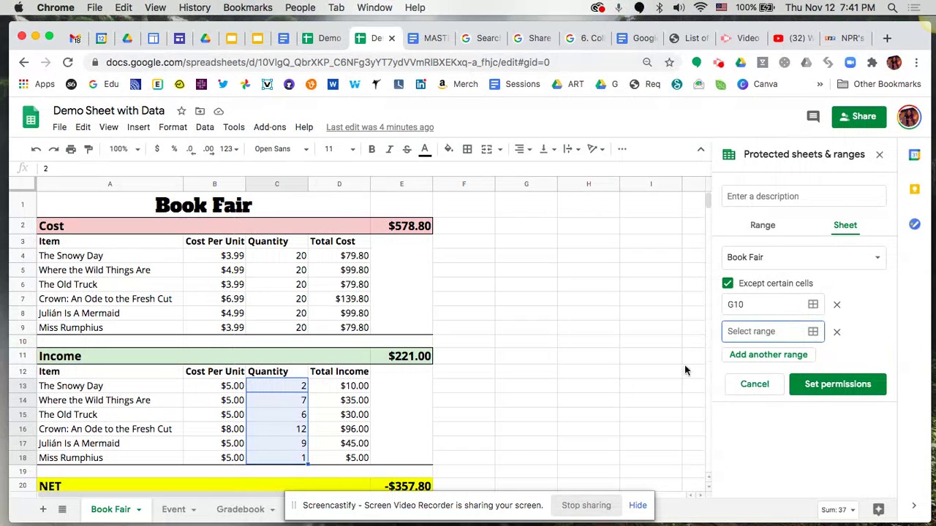
left_click_drag(298, 386, 292, 422)
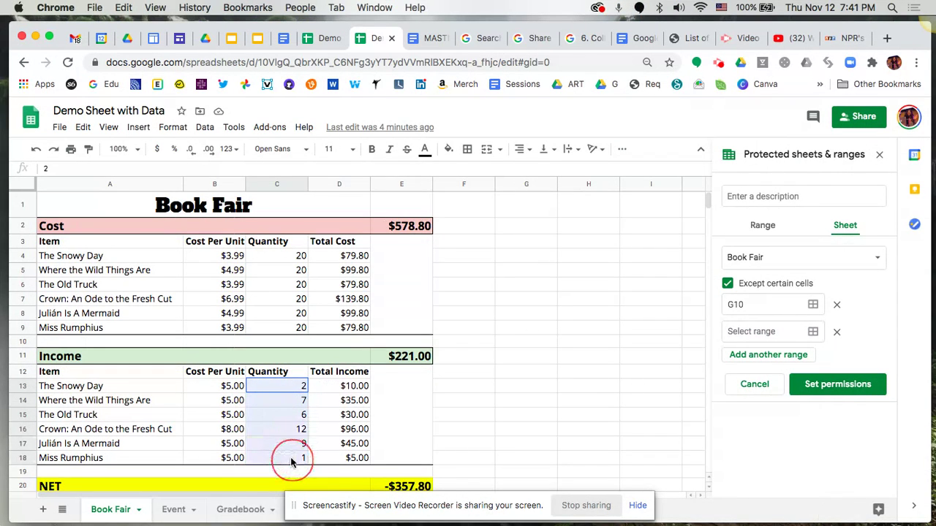
left_click_drag(291, 461, 291, 458)
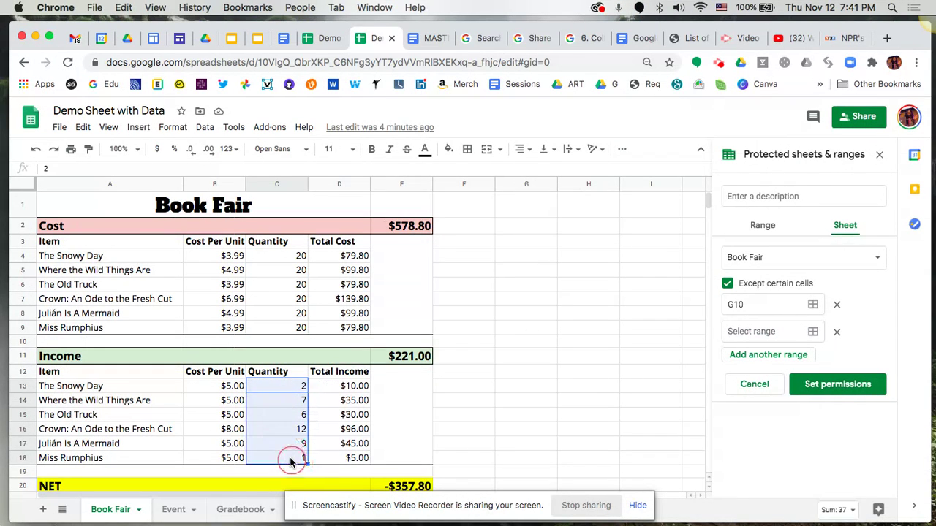
left_click(813, 335)
left_click(781, 337)
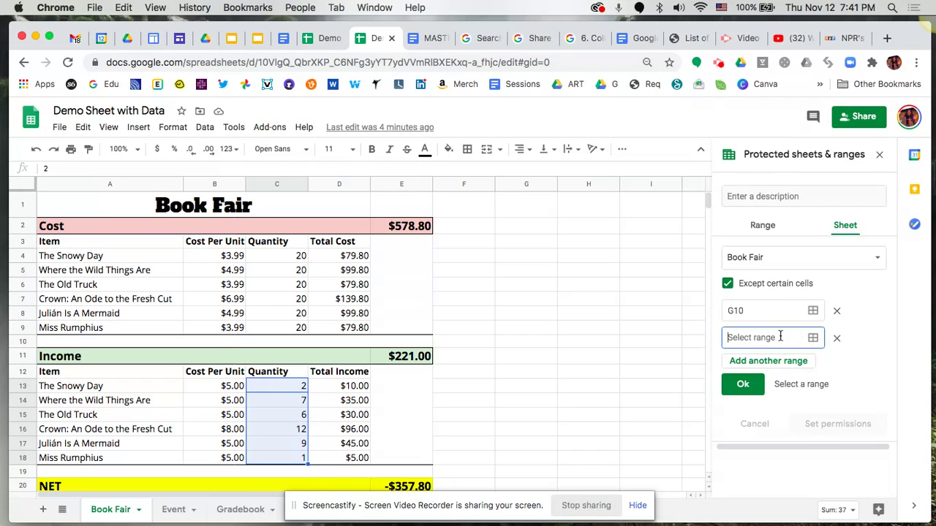
type("G12:G18")
left_click(742, 382)
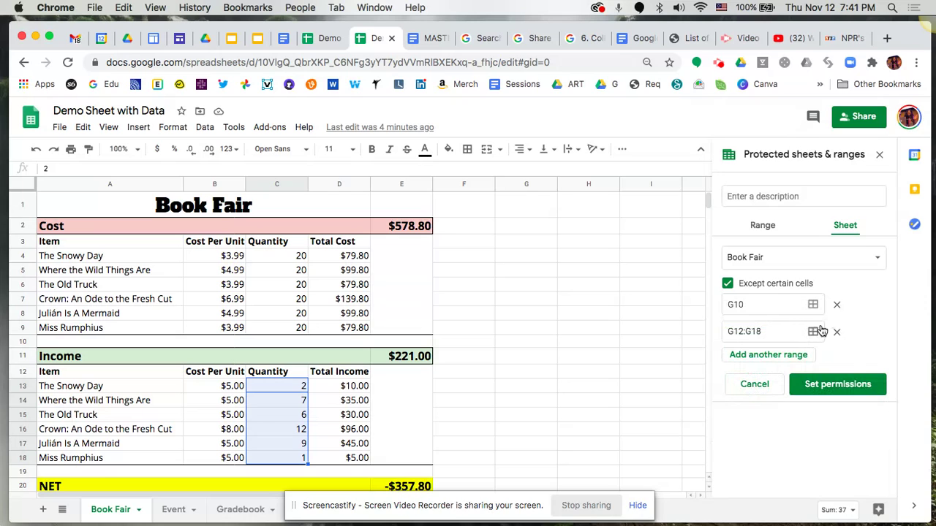
left_click(836, 305)
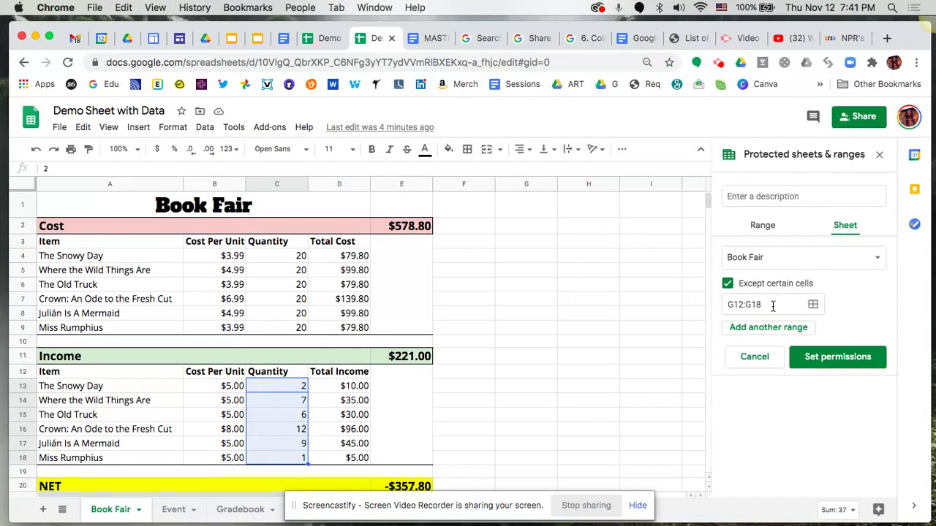
Restrict editing of the protected Book Fair sheet to custom editors, then select B13
left_click(839, 357)
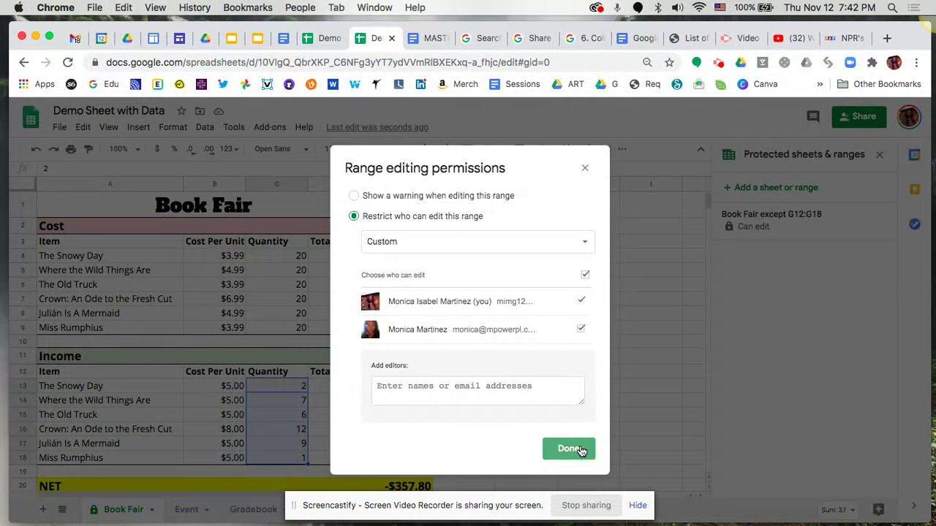
left_click(578, 449)
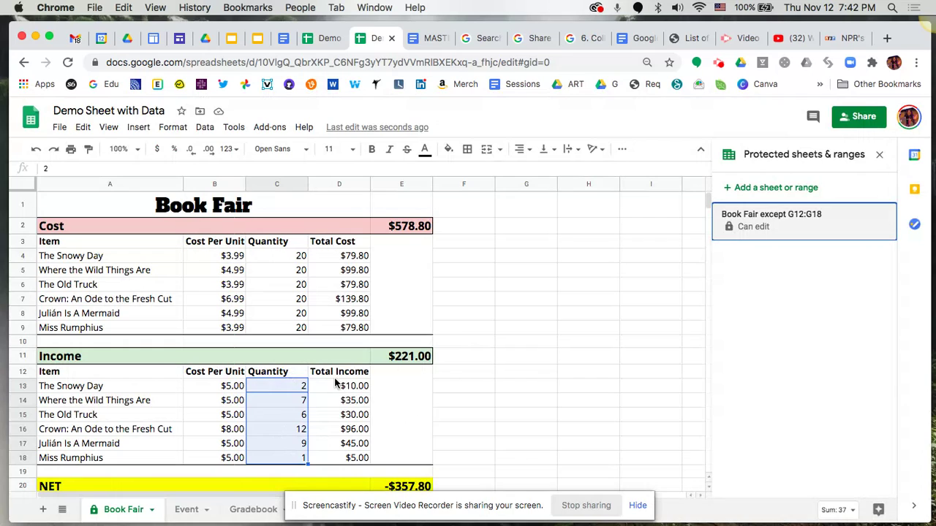
left_click(233, 389)
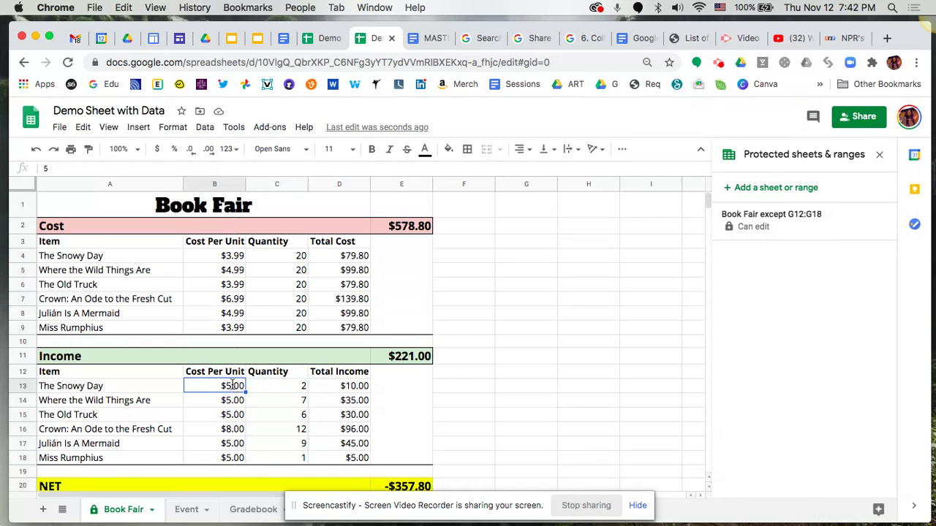
type("6")
key("Return")
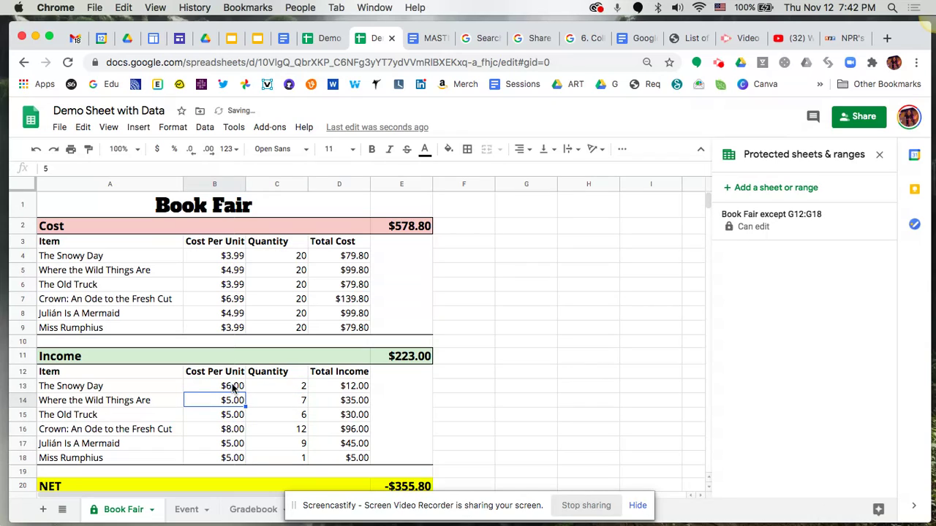
key("super+z")
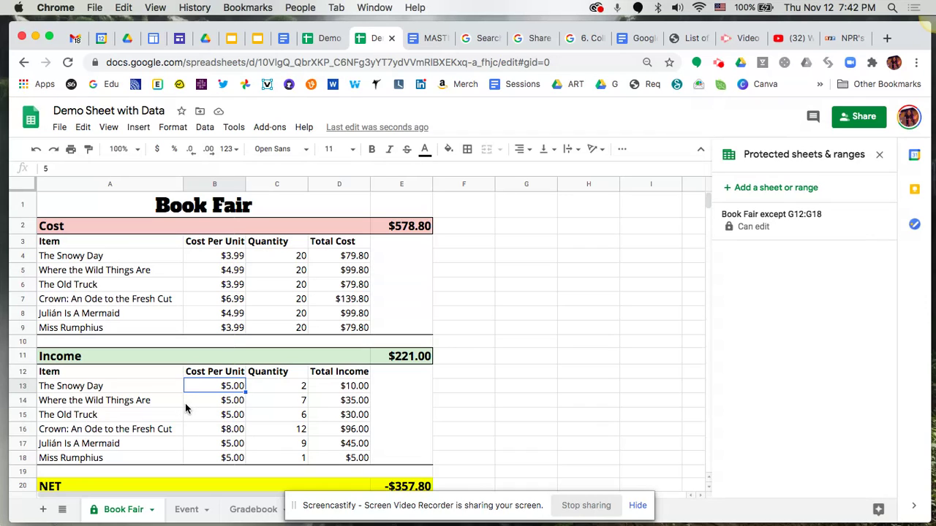
left_click(197, 514)
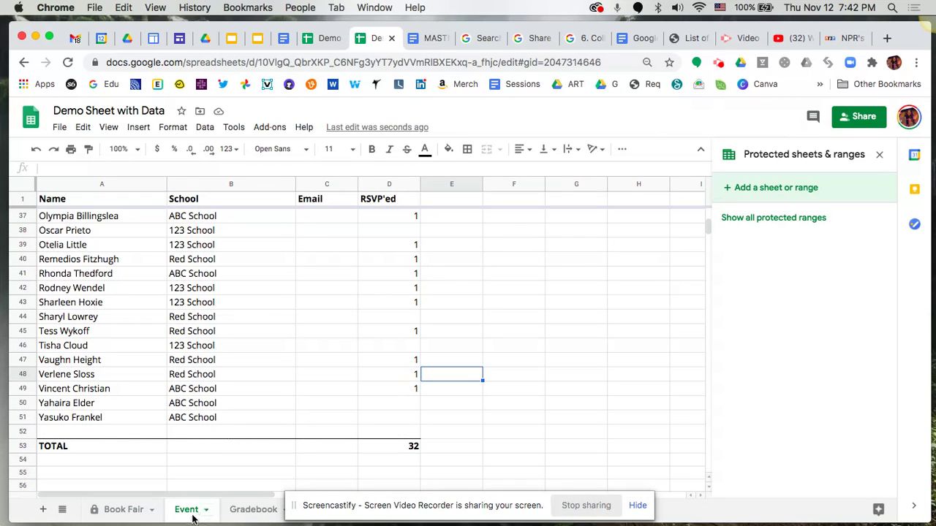
Hide the Event sheet from its tab menu after dismissing the Protect sheet panel
left_click(204, 513)
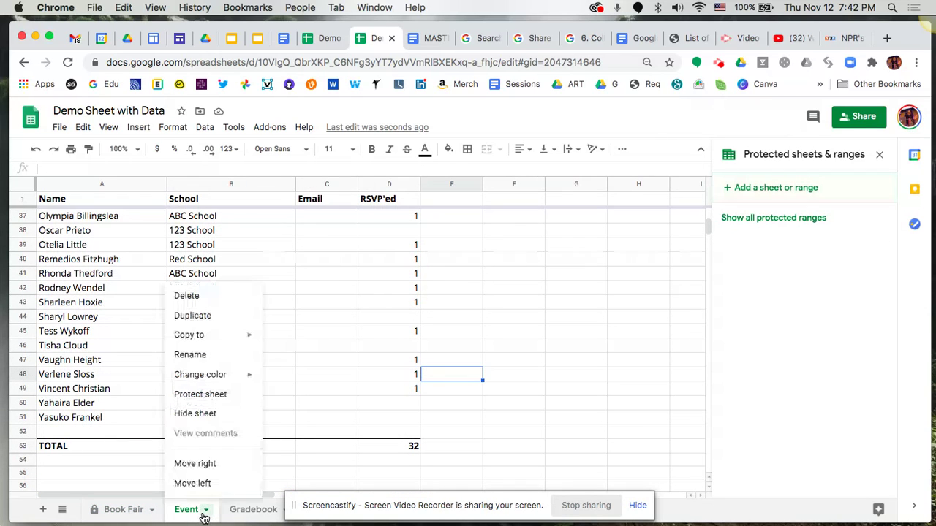
left_click(229, 397)
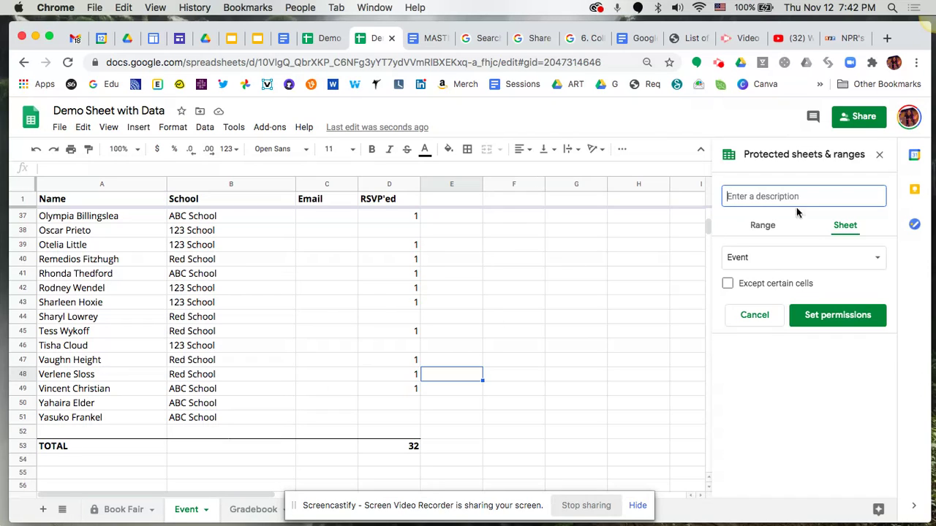
left_click(880, 156)
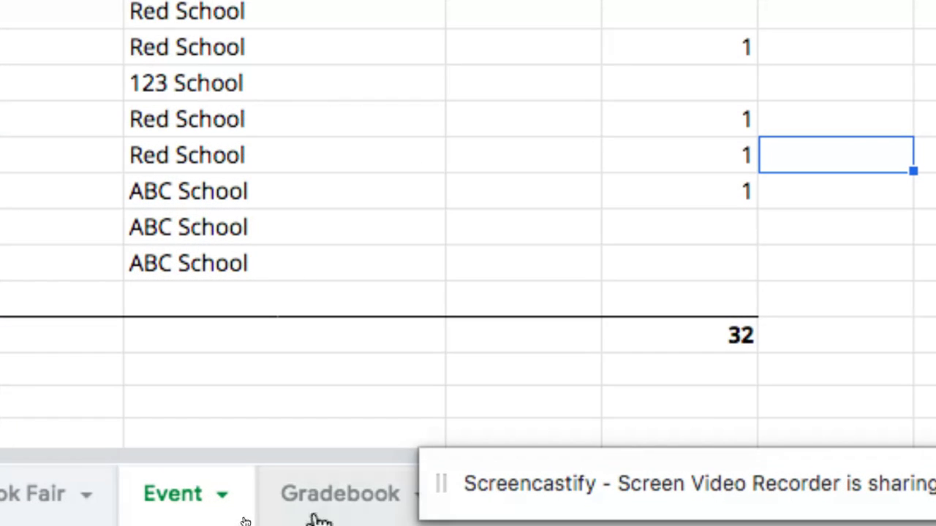
left_click(224, 487)
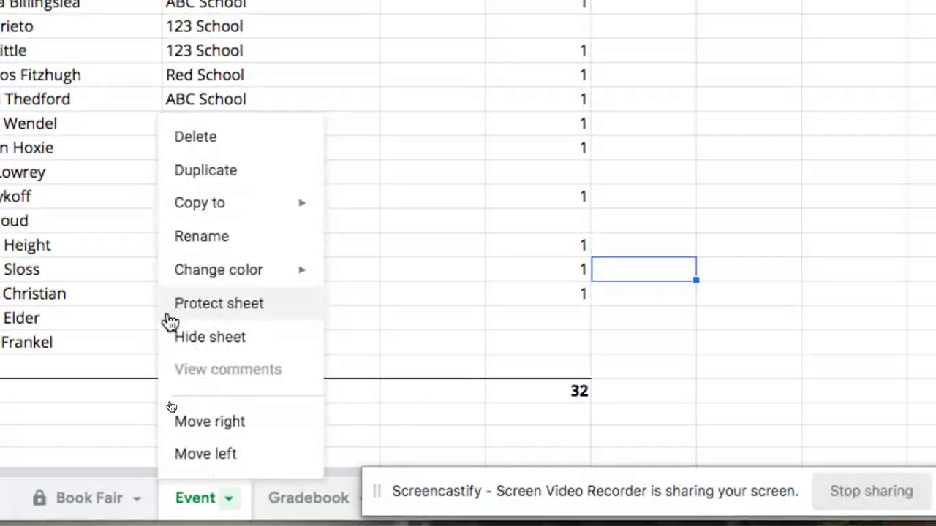
left_click(218, 337)
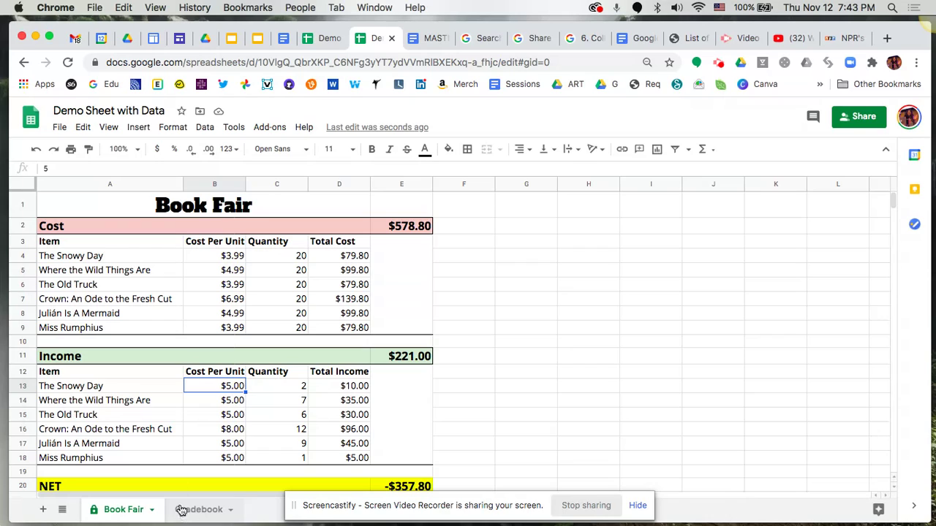
Unhide the Event sheet through View > Hidden sheets, then return to Book Fair
left_click(109, 130)
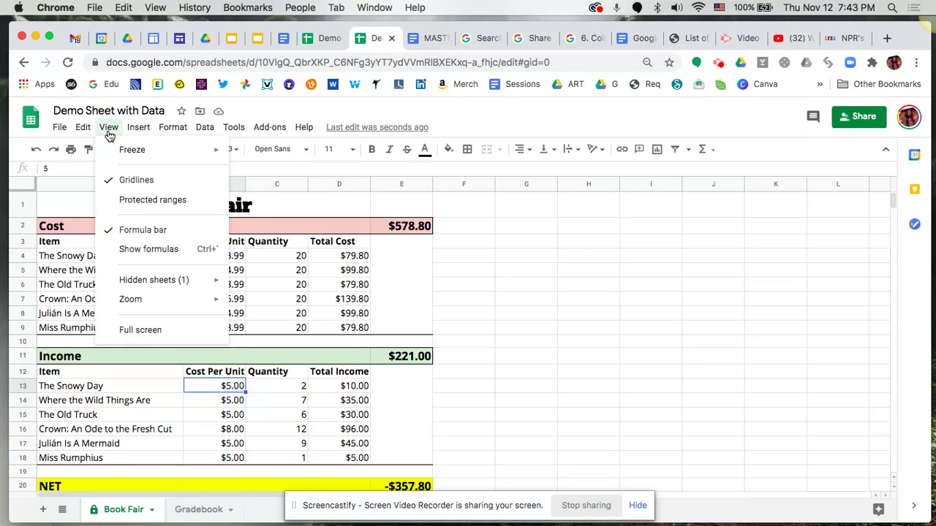
mouse_move(151, 285)
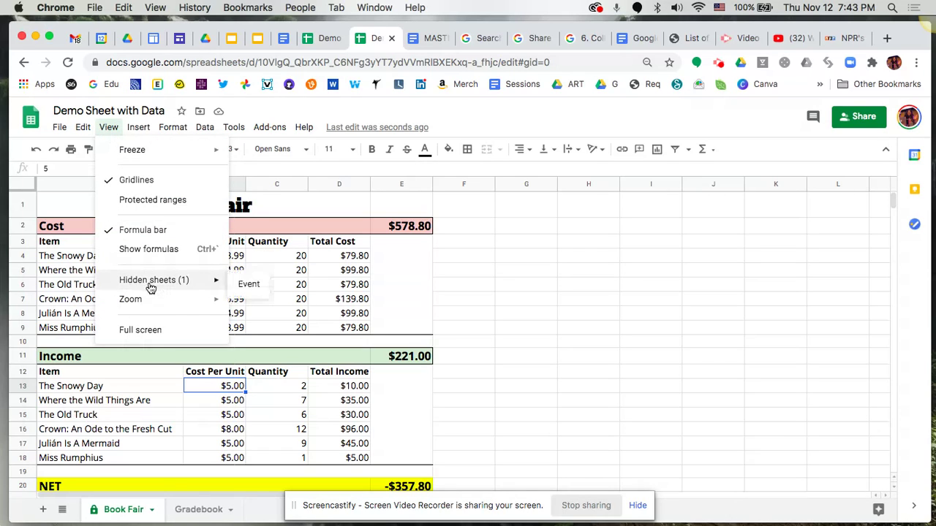
left_click(255, 289)
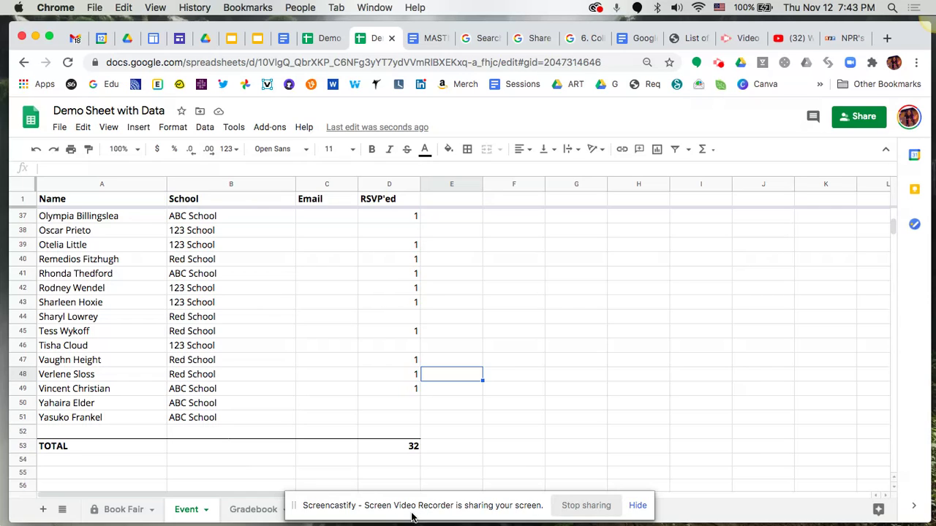
left_click(121, 509)
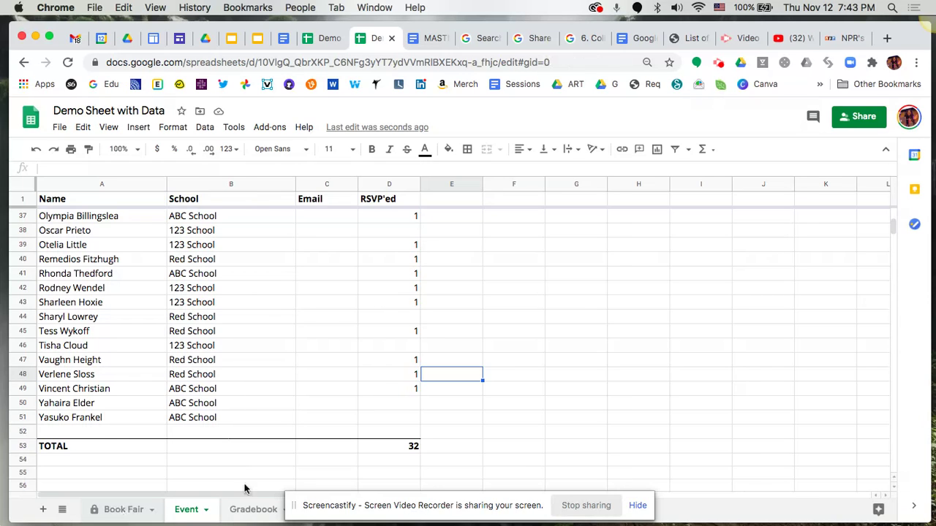